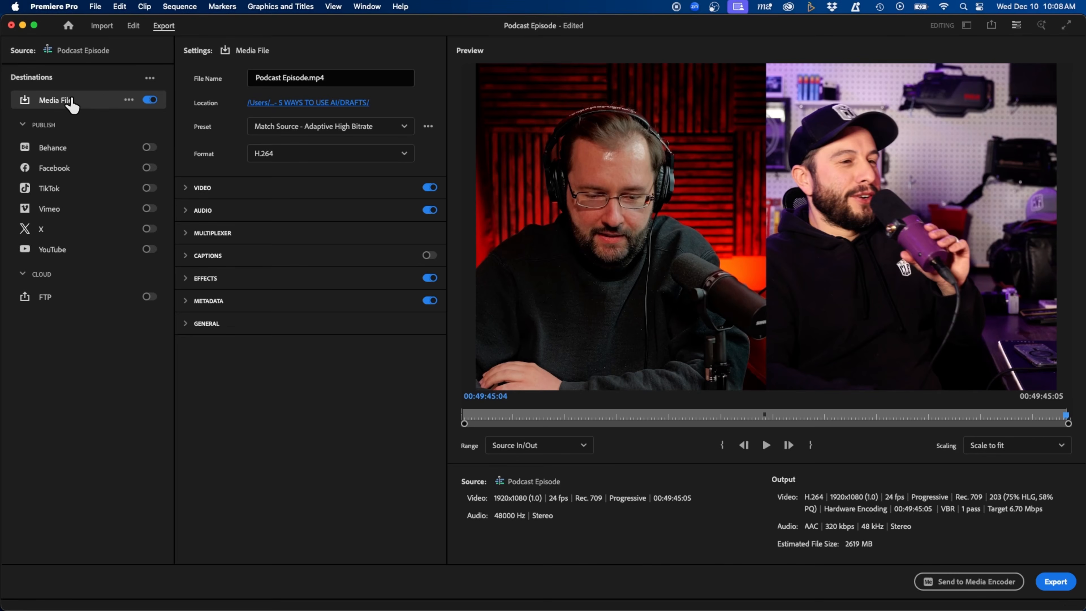
Set the export format to H.264 and the preset to Match Source - Adaptive High Bitrate
left_click(280, 157)
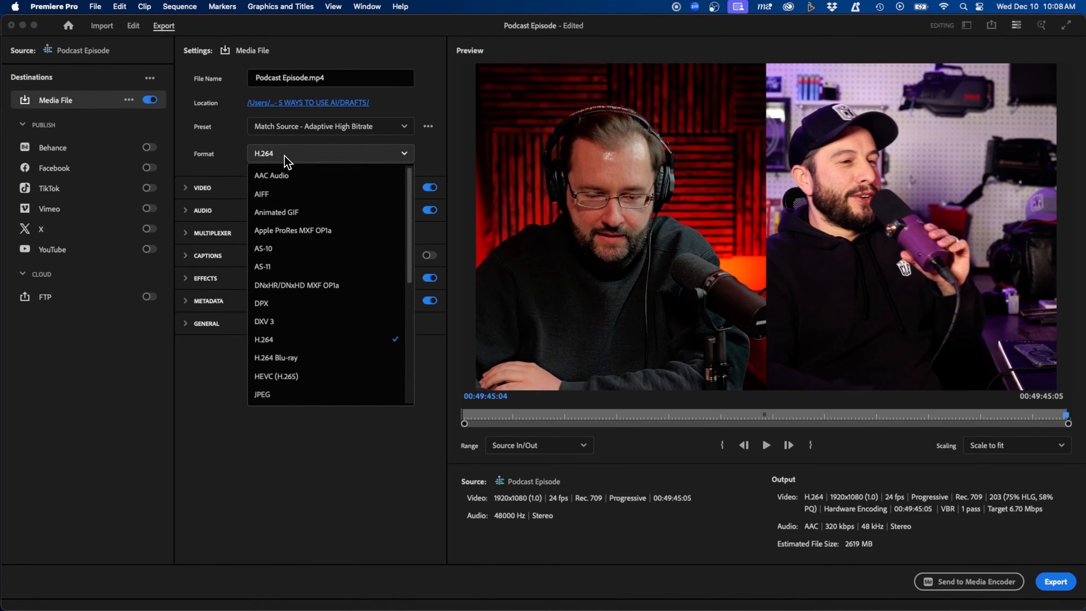
left_click(284, 341)
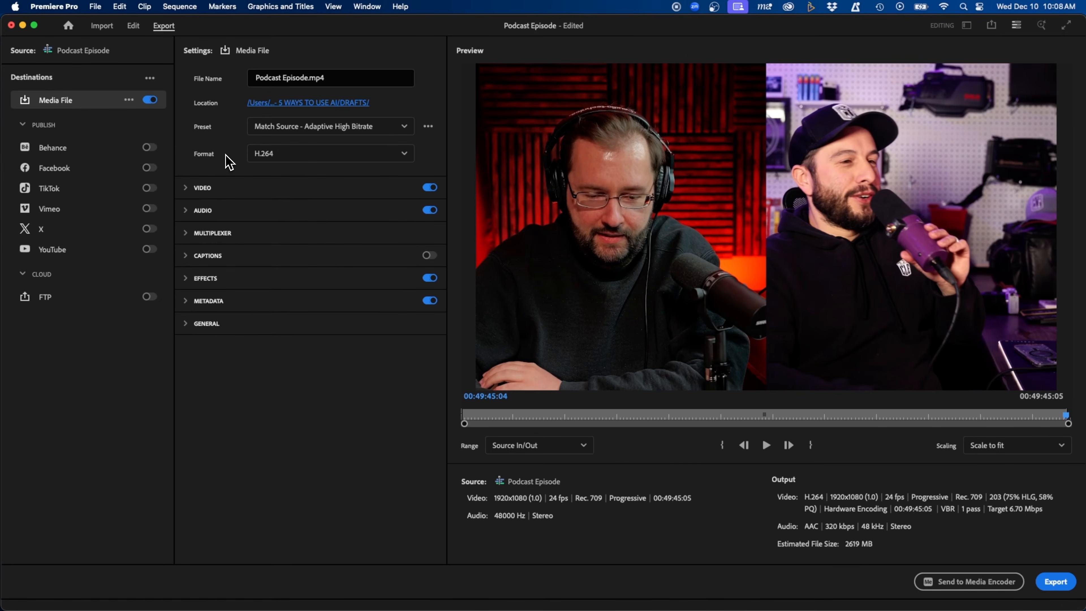
left_click(300, 159)
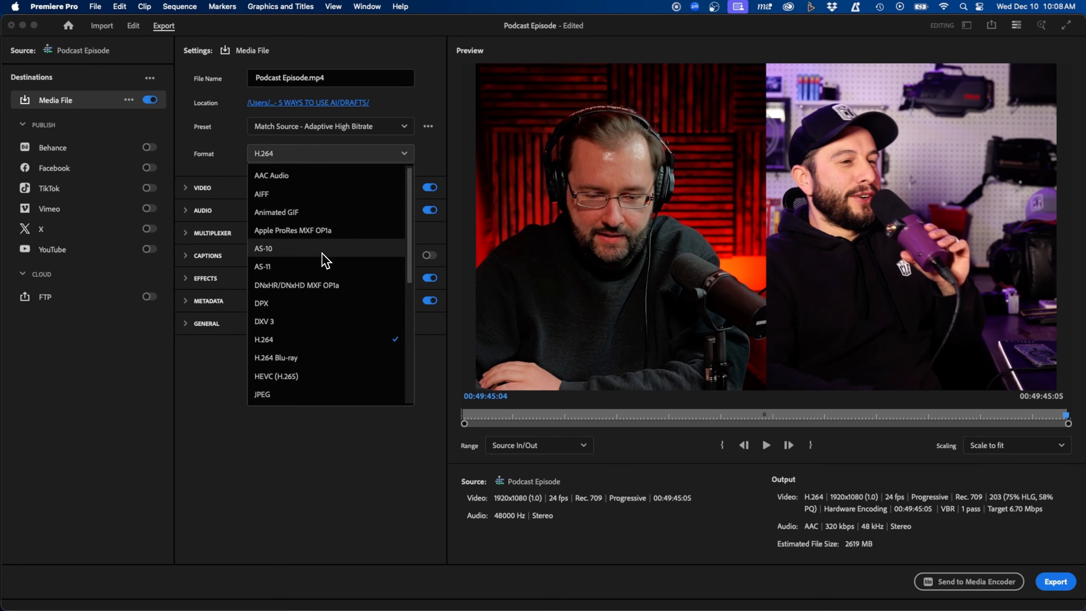
scroll(321, 291, "down", 2)
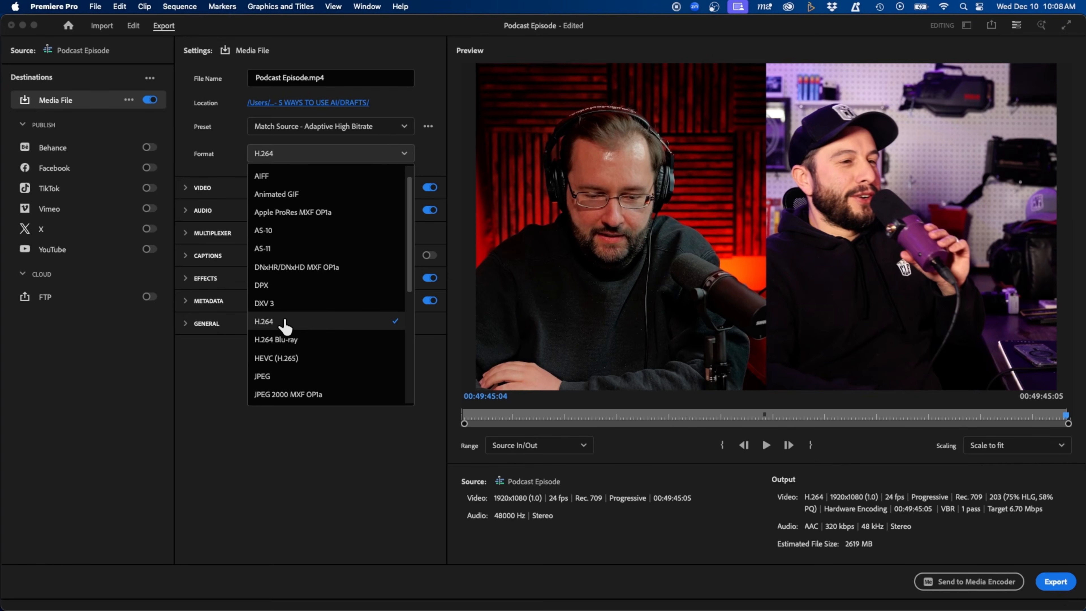
left_click(285, 326)
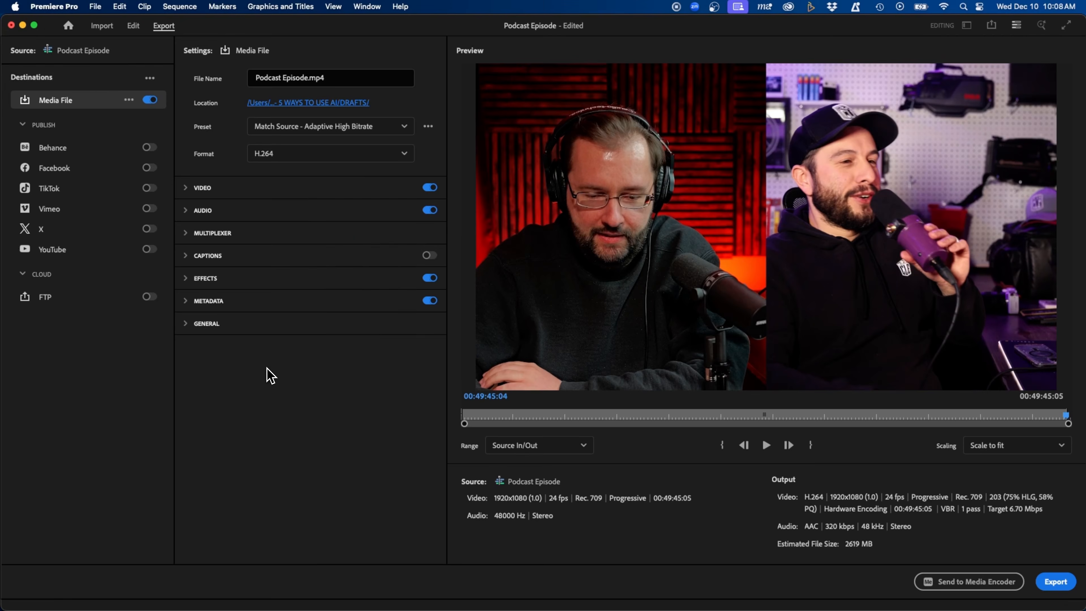
left_click(275, 128)
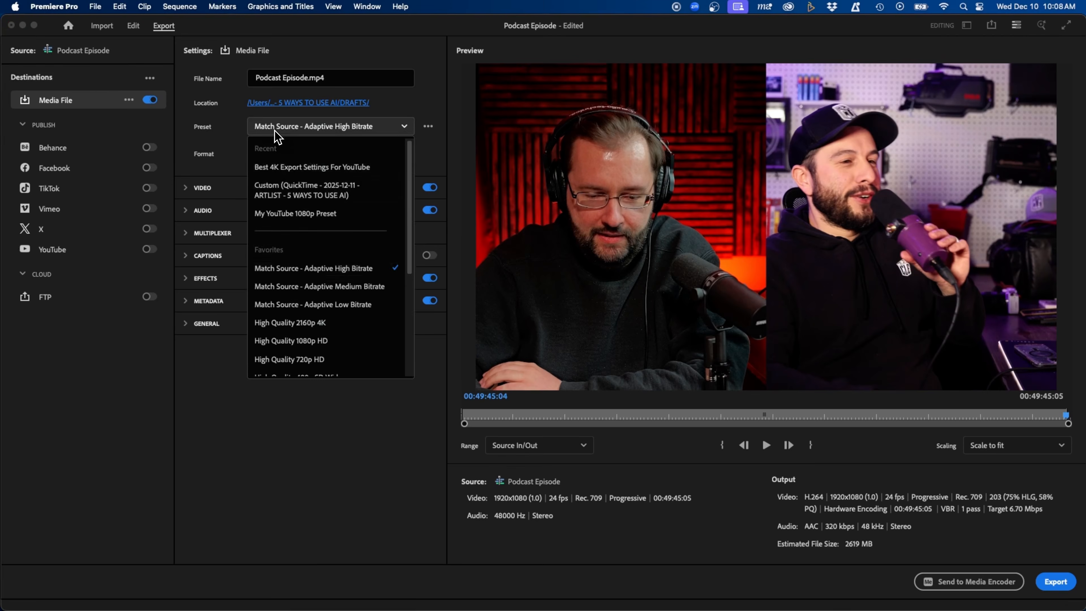
left_click(317, 270)
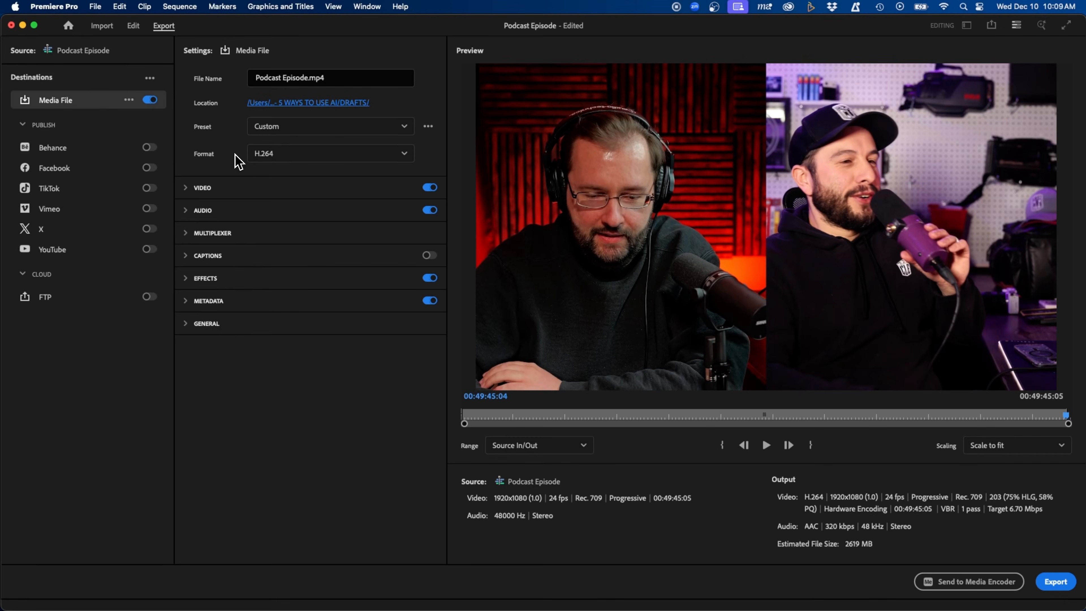
Rename the export file as Podcast Episode Final.mp4
left_click(302, 77)
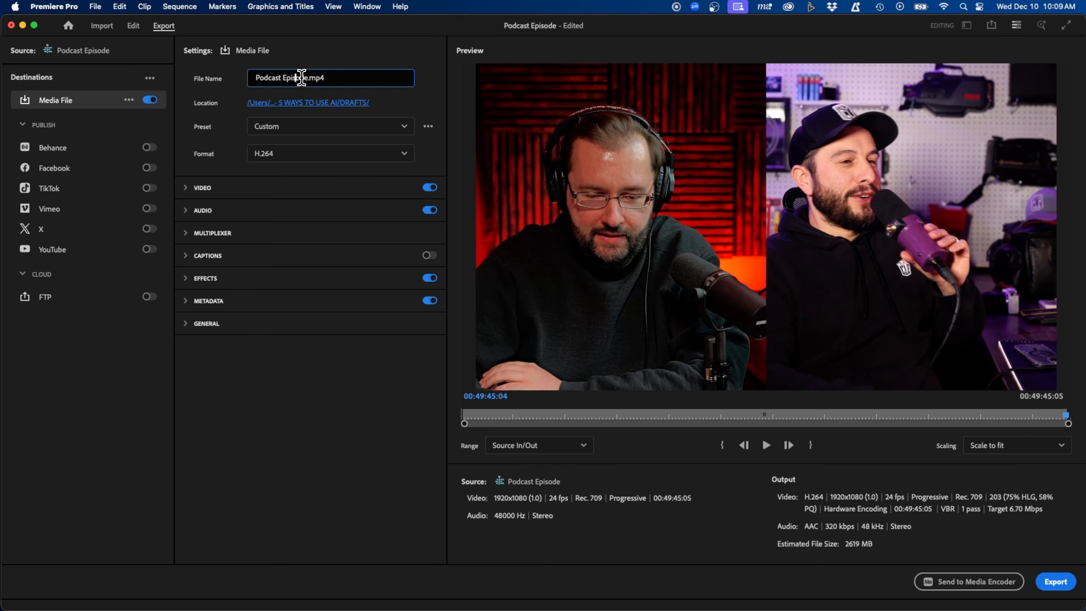
left_click_drag(307, 79, 203, 79)
left_click(306, 78)
type("Final")
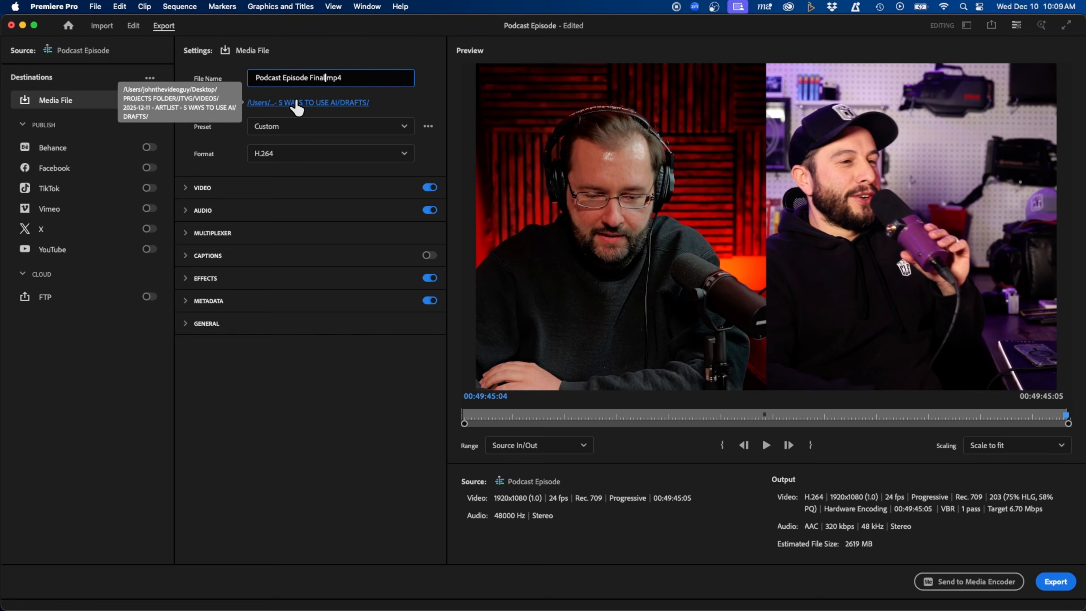
Set the export's save location to the Downloads folder
left_click(297, 107)
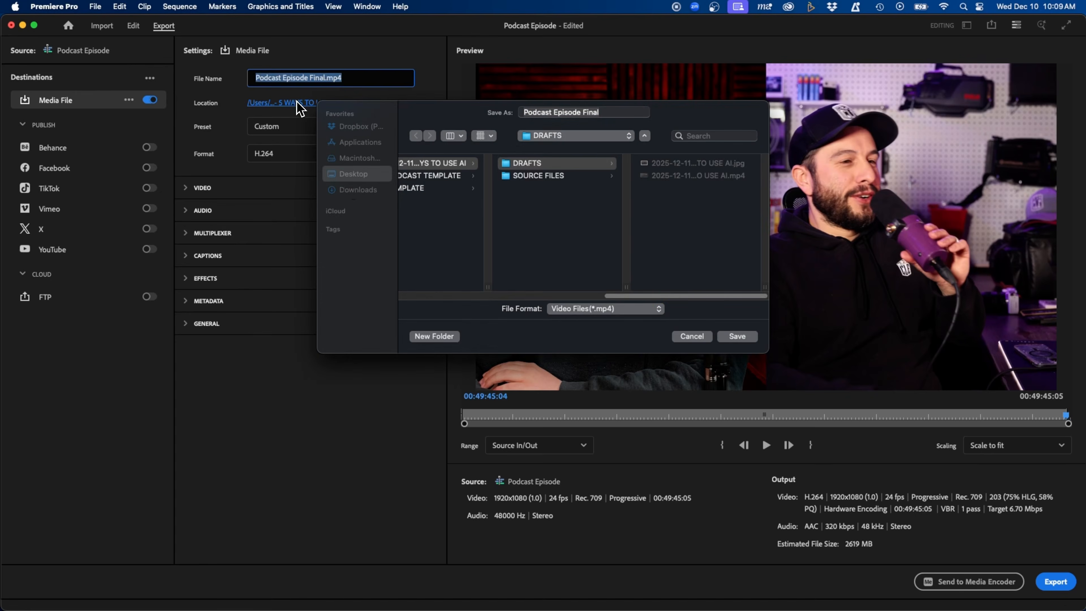
left_click(354, 191)
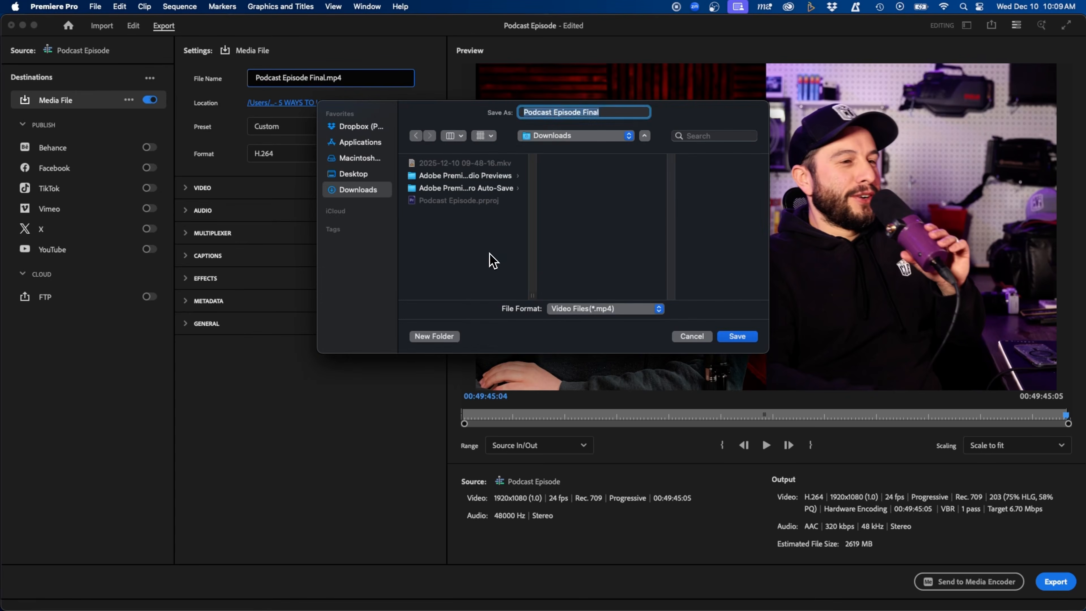
left_click(737, 336)
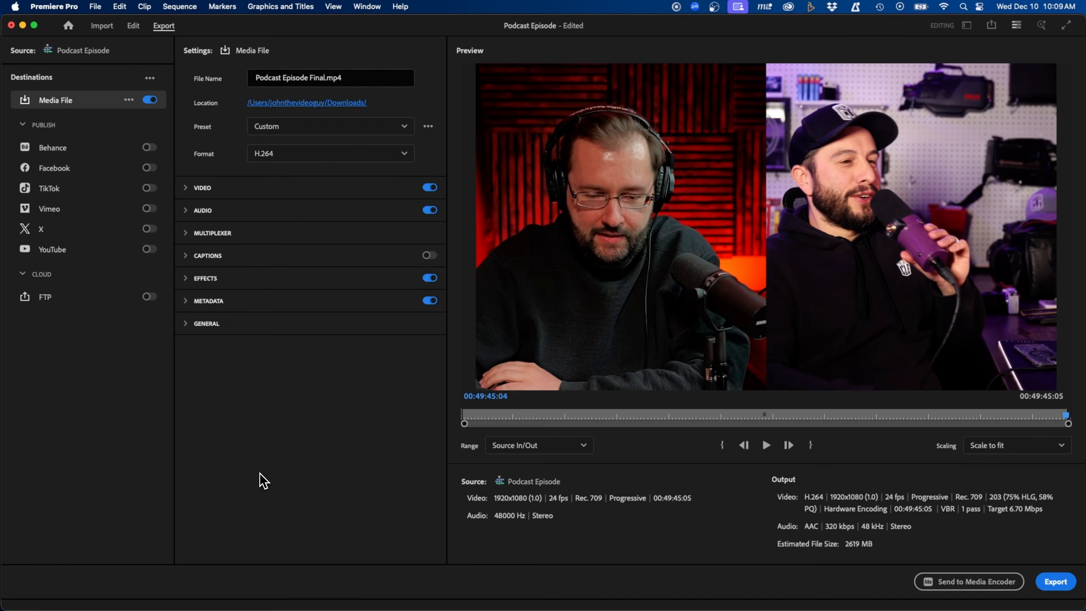
Expand the video settings, check the available frame sizes, and link the frame size back to the source
left_click(220, 189)
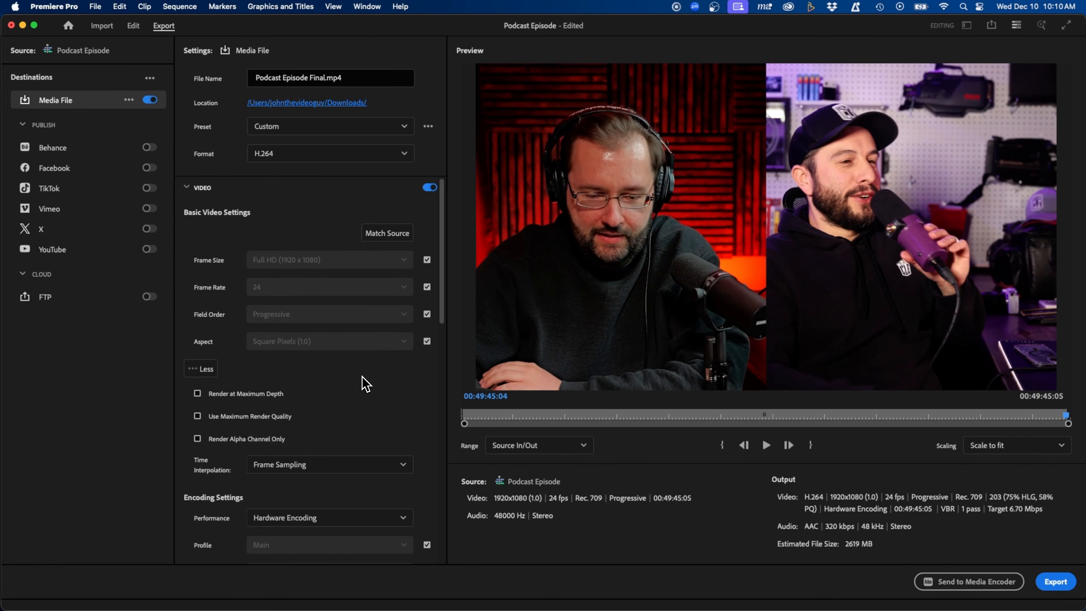
left_click(426, 259)
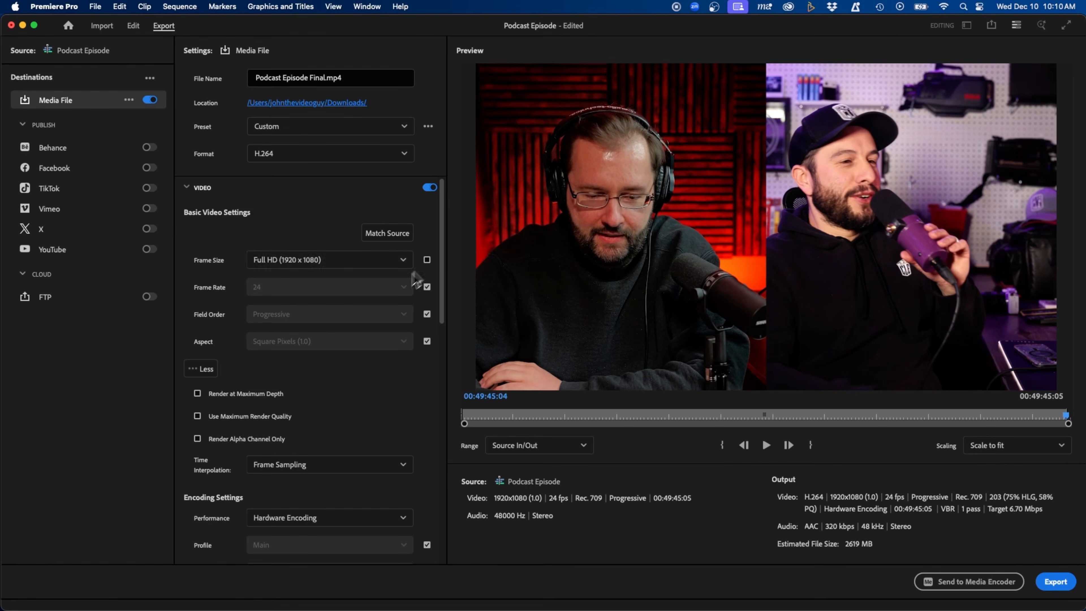
left_click(342, 261)
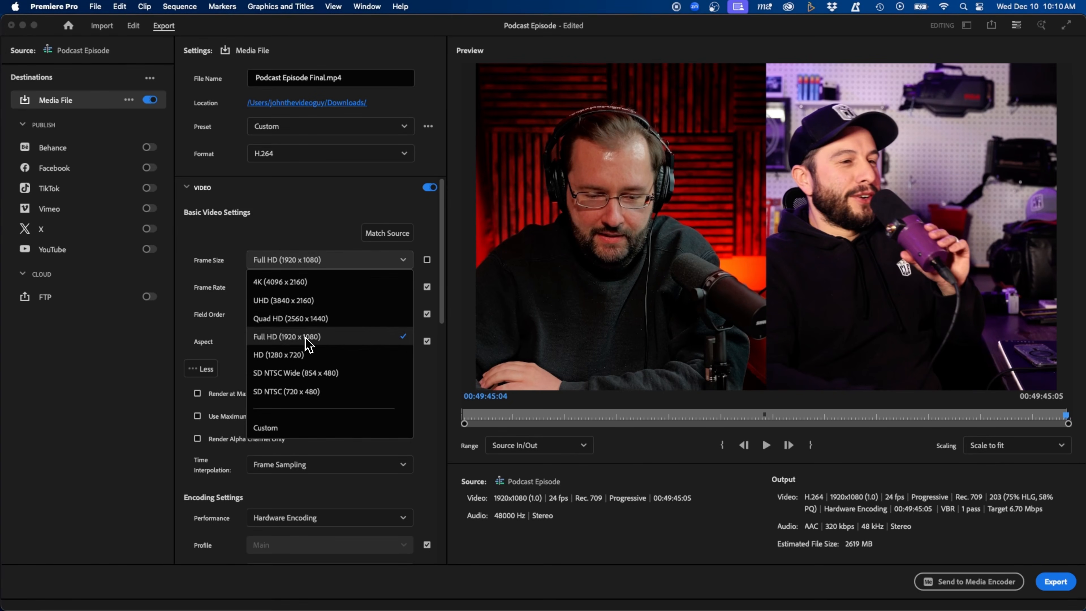
left_click(398, 260)
left_click(427, 260)
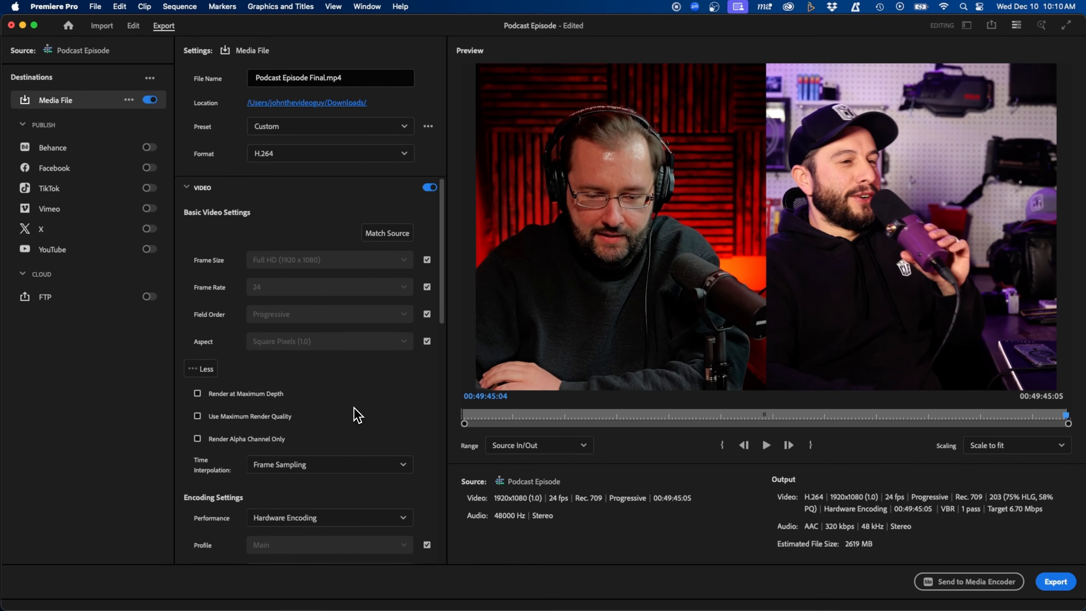
Enable Render at Maximum Depth and Use Maximum Render Quality in the basic video settings
scroll(385, 372, "down", 1)
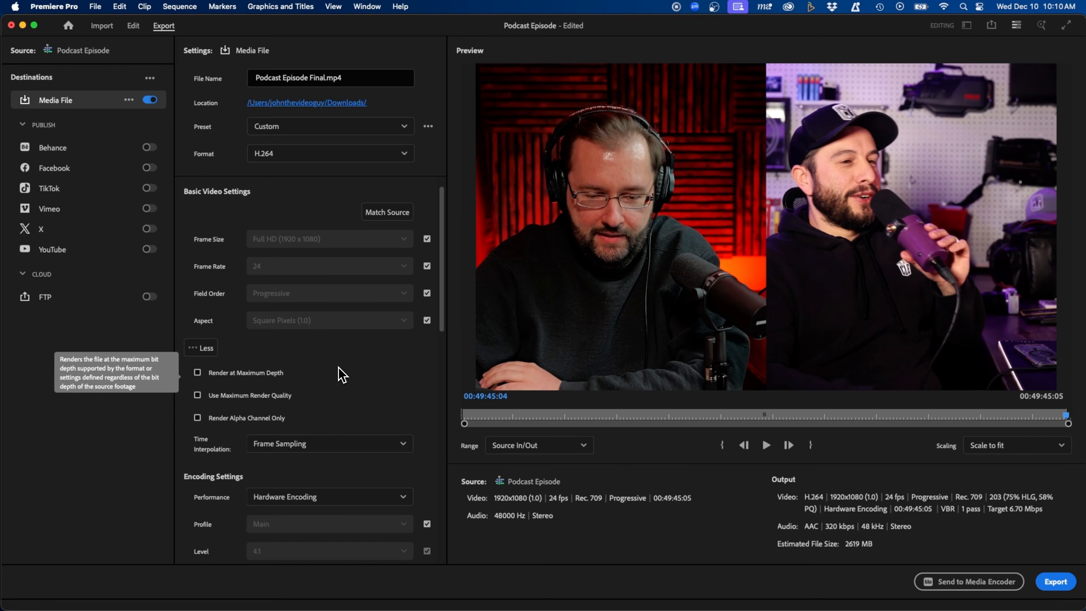
left_click(281, 371)
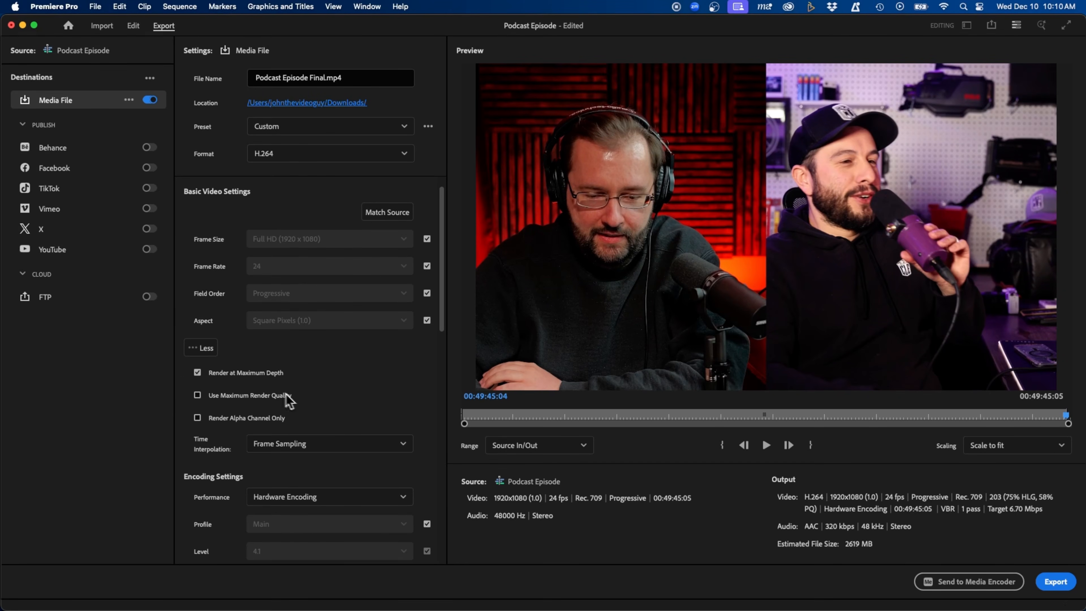
left_click(260, 395)
Choose Hardware Encoding as the performance option in the encoding settings
scroll(283, 301, "down", 3)
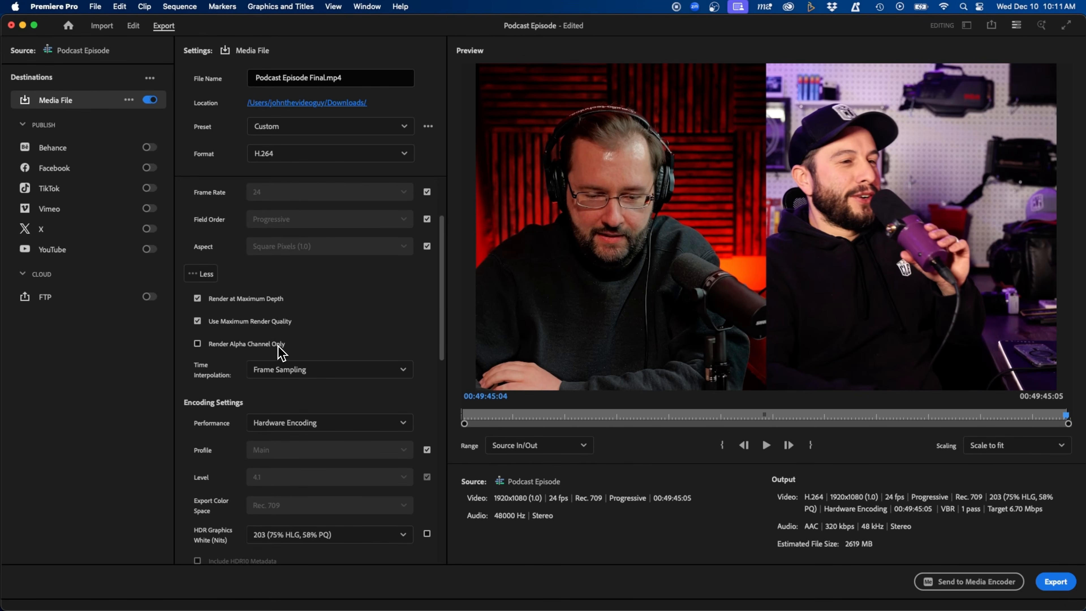
scroll(443, 324, "down", 5)
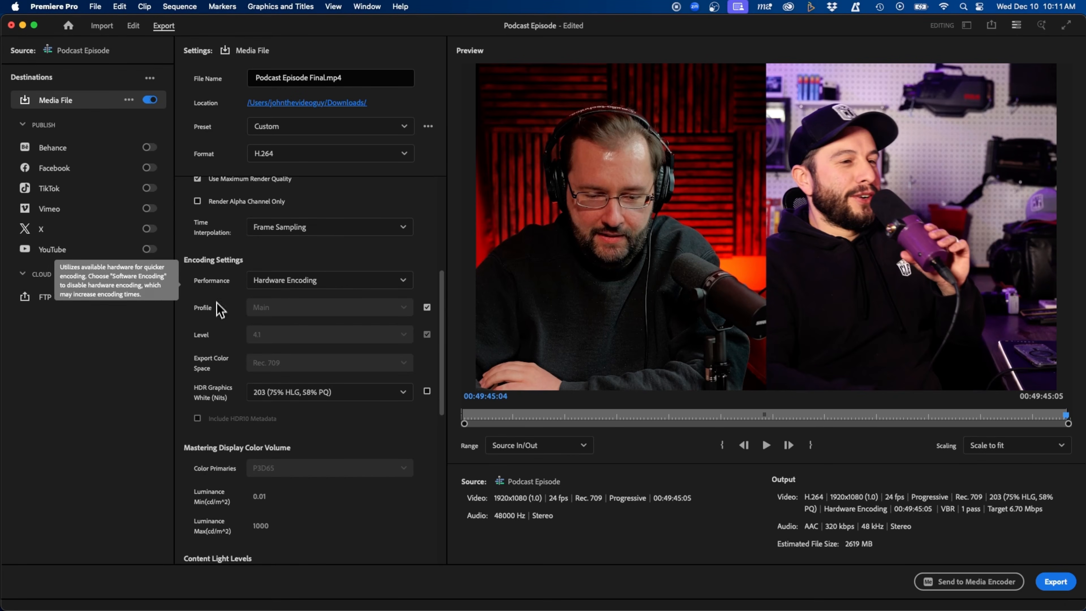
left_click(296, 286)
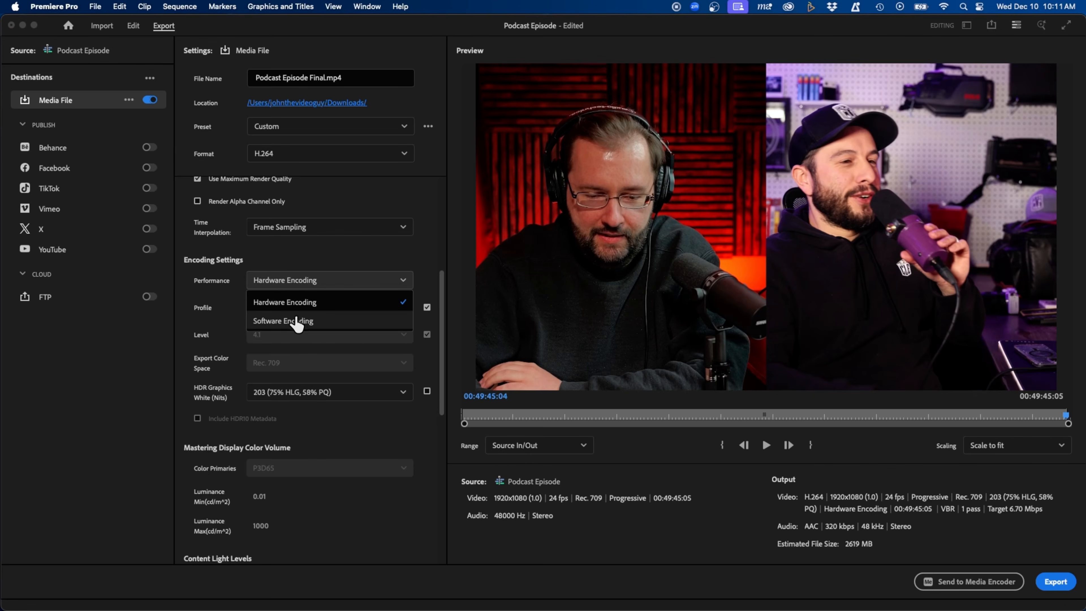
left_click(308, 303)
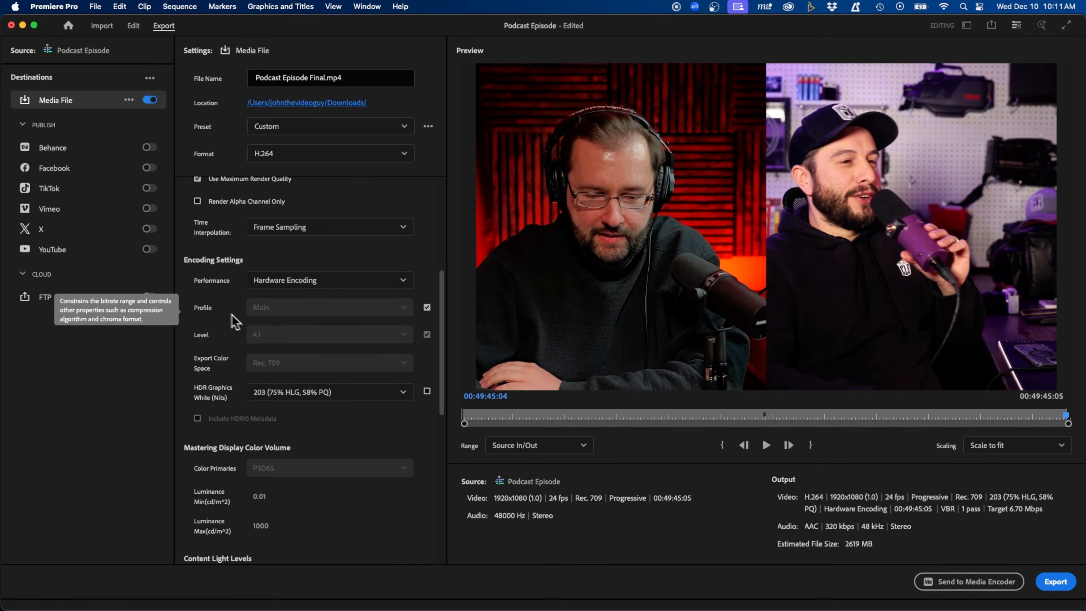
Unlink the encoding profile from the source and set it to High
left_click(427, 308)
left_click(380, 310)
left_click(322, 364)
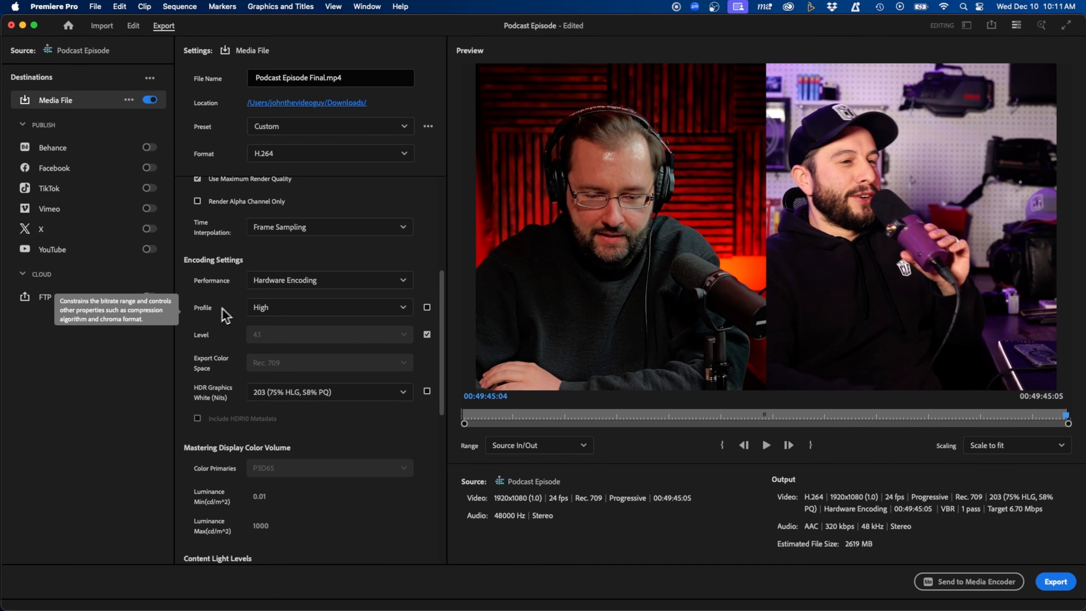
left_click(283, 309)
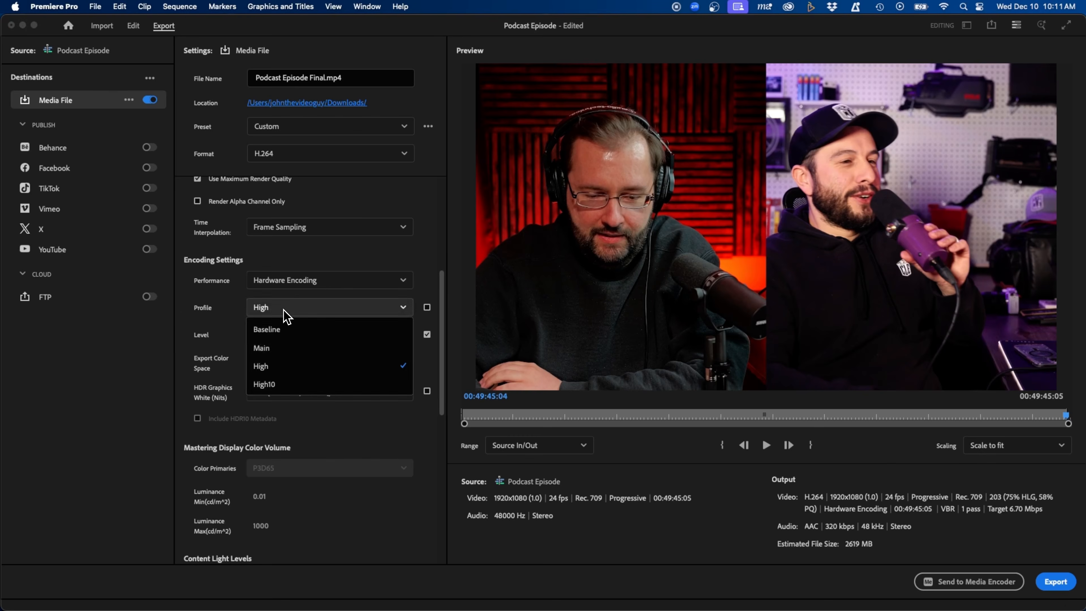
left_click(231, 316)
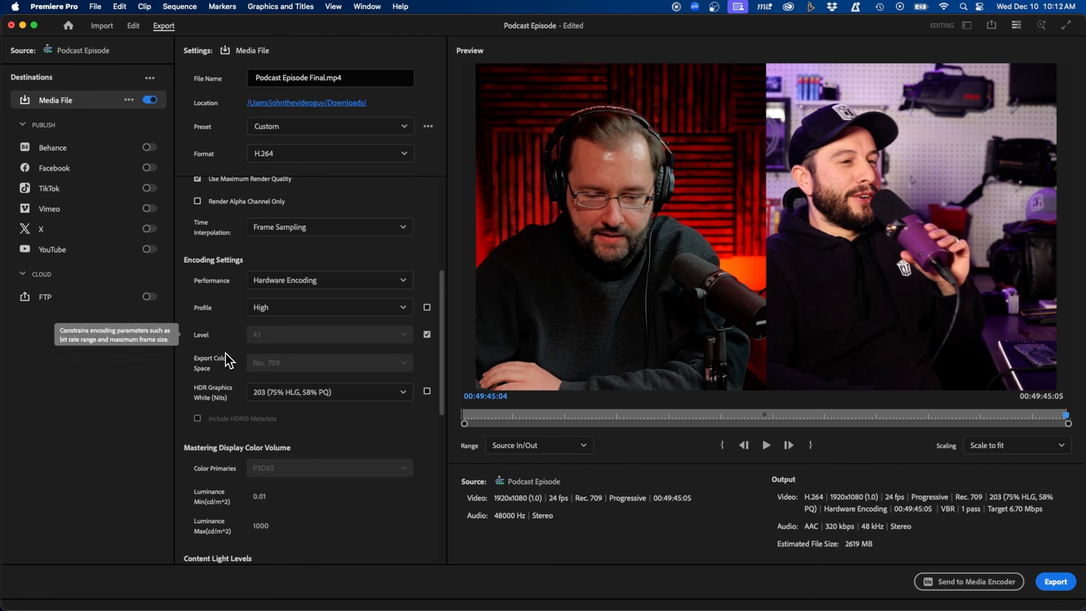
Set the video's bitrate encoding to VBR, 1 pass
scroll(239, 359, "down", 2)
left_click_drag(441, 371, 429, 485)
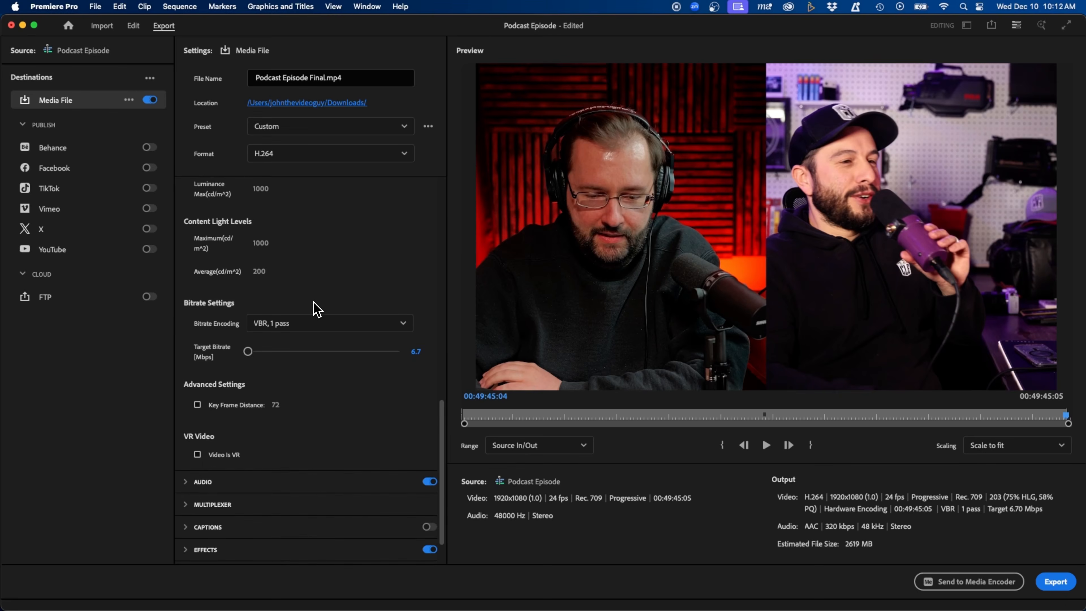
left_click(316, 323)
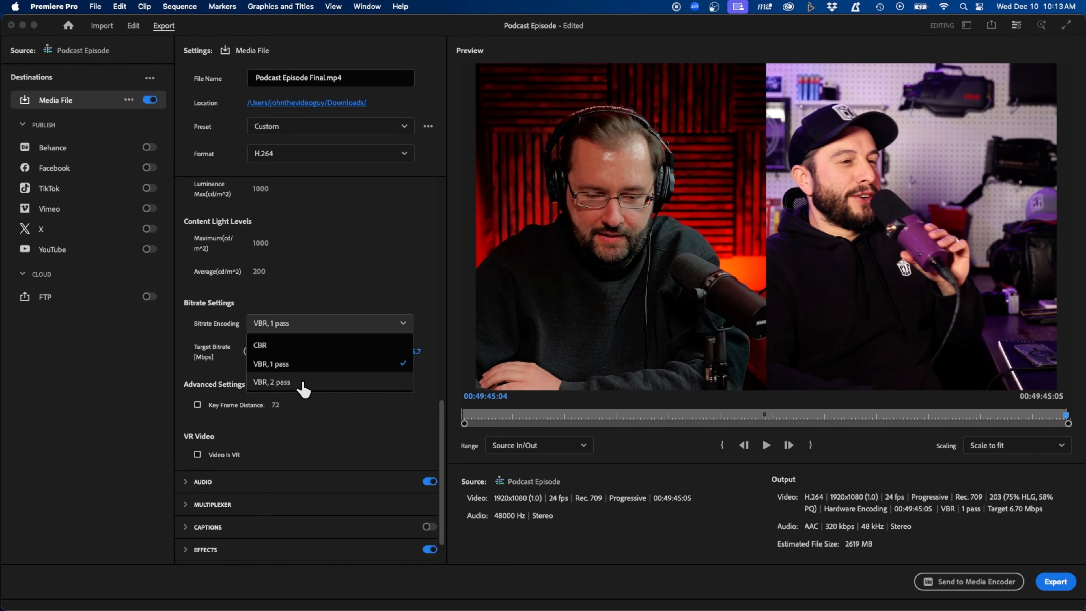
left_click(298, 364)
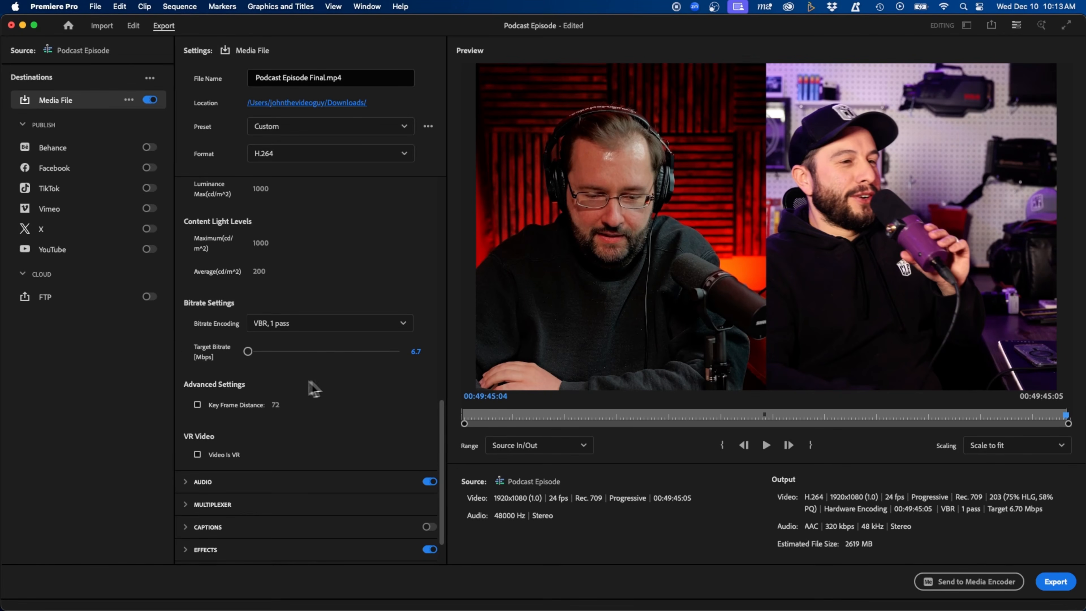
Try target bitrates of about 562, 0.19 and 89 Mbps
left_click_drag(248, 351, 289, 353)
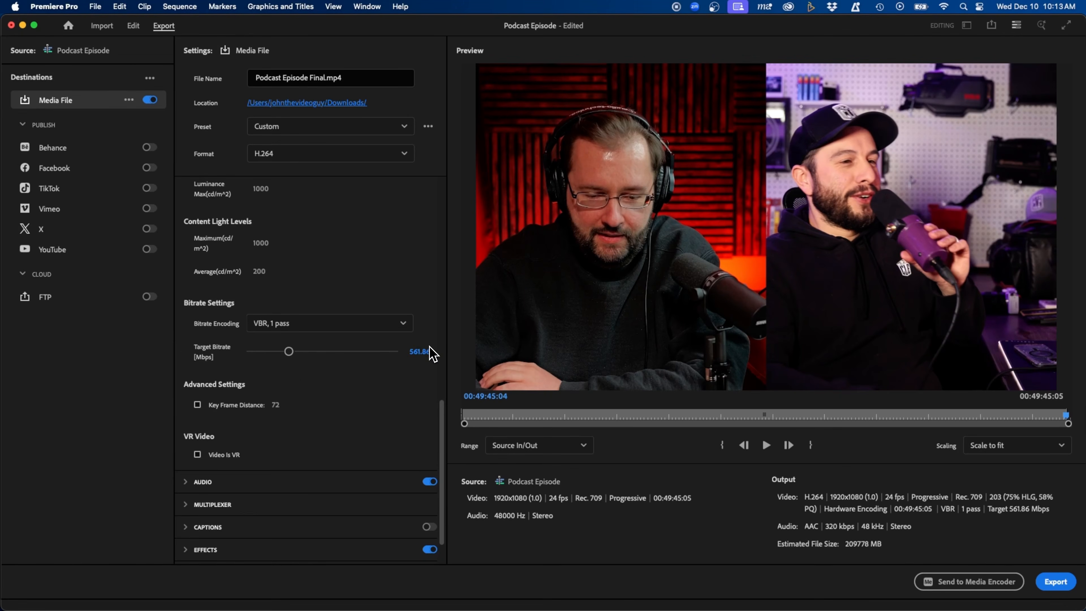
left_click_drag(289, 351, 245, 359)
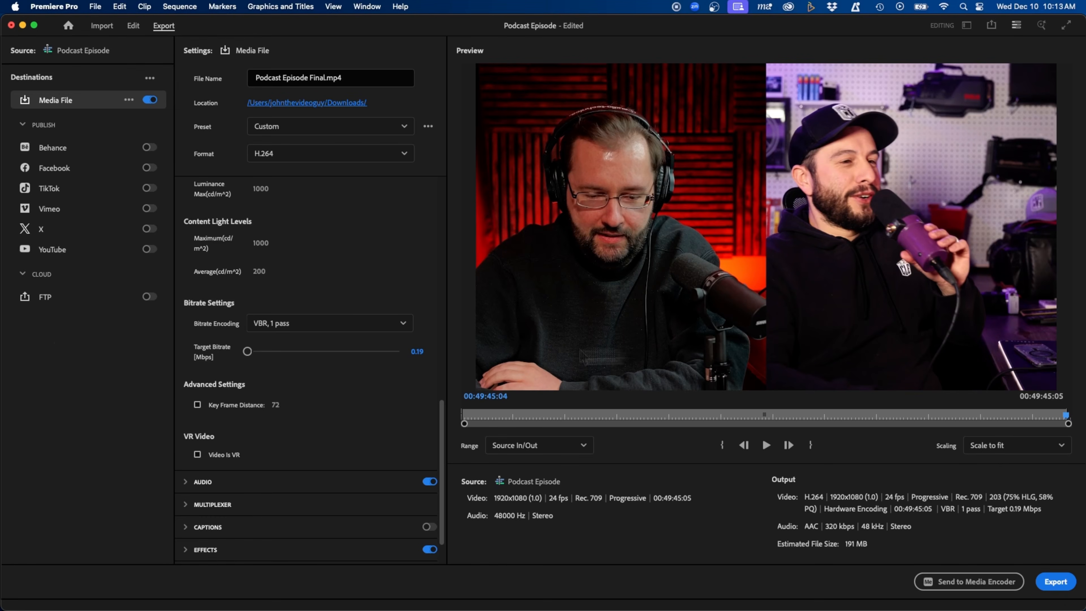
left_click_drag(247, 351, 254, 353)
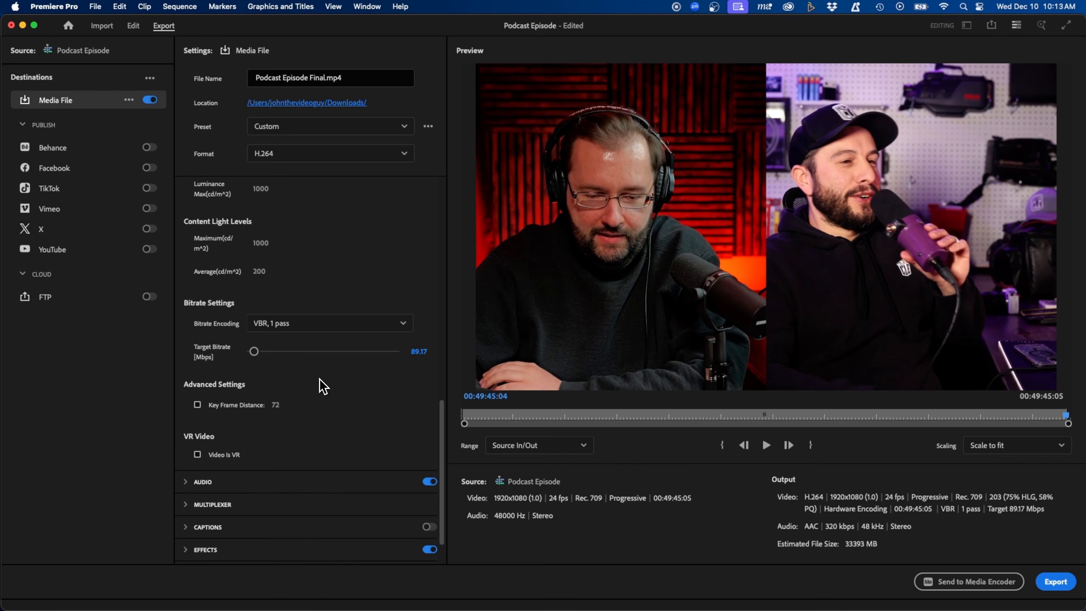
Set the video's target bitrate to exactly 10 Mbps
left_click(420, 354)
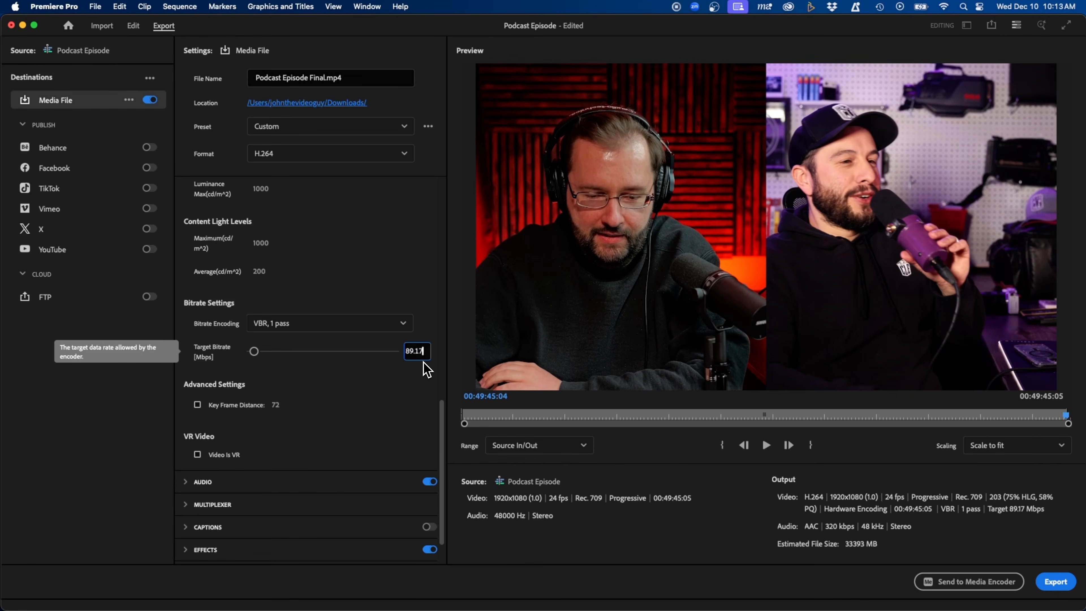
double_click(413, 354)
type("1")
left_click(356, 377)
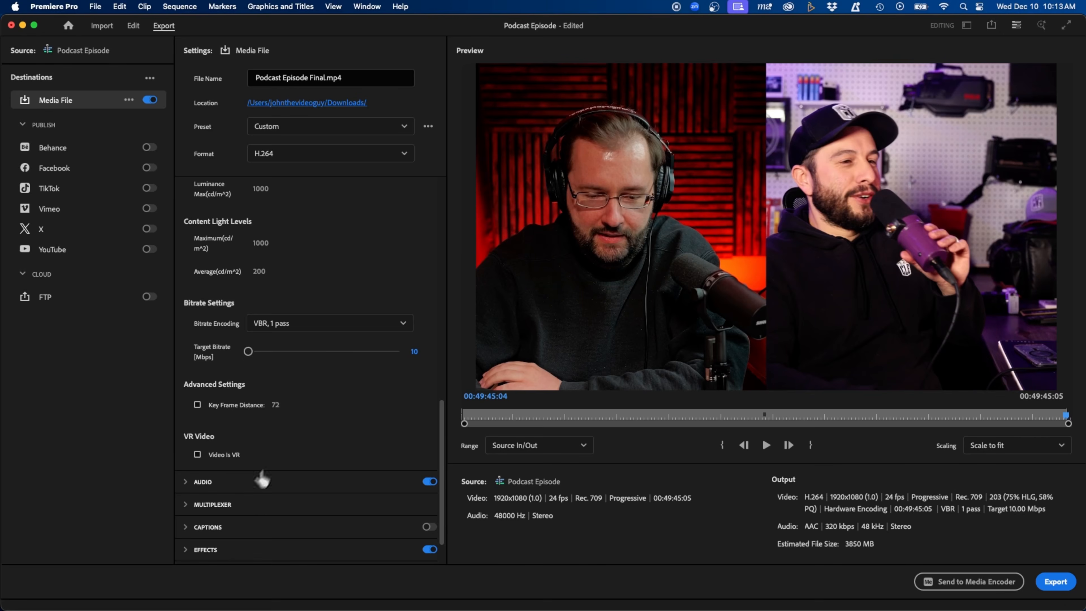
Review the audio format, codec, sample rate and bitrate settings, and expand the multiplexer settings
left_click(266, 479)
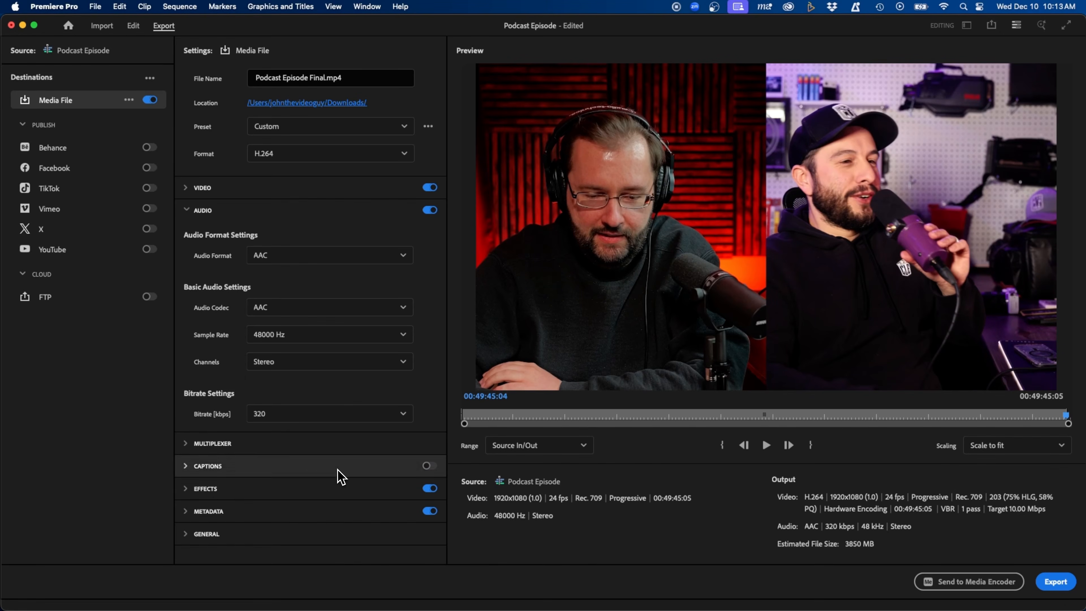
left_click(282, 451)
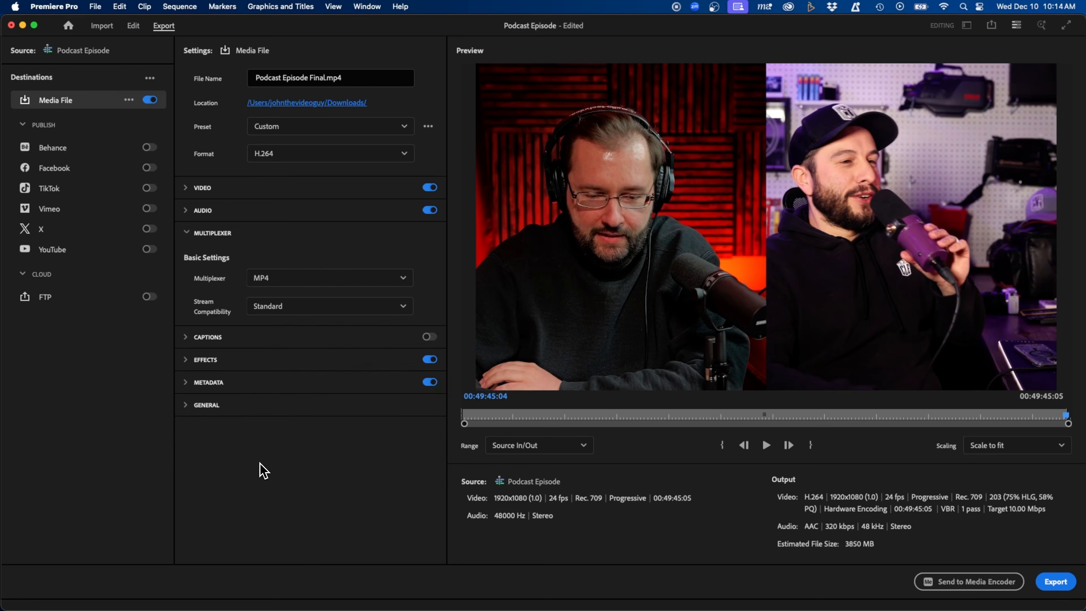
Review the captions, effects, metadata and general export settings, and collapse the general settings
left_click(242, 342)
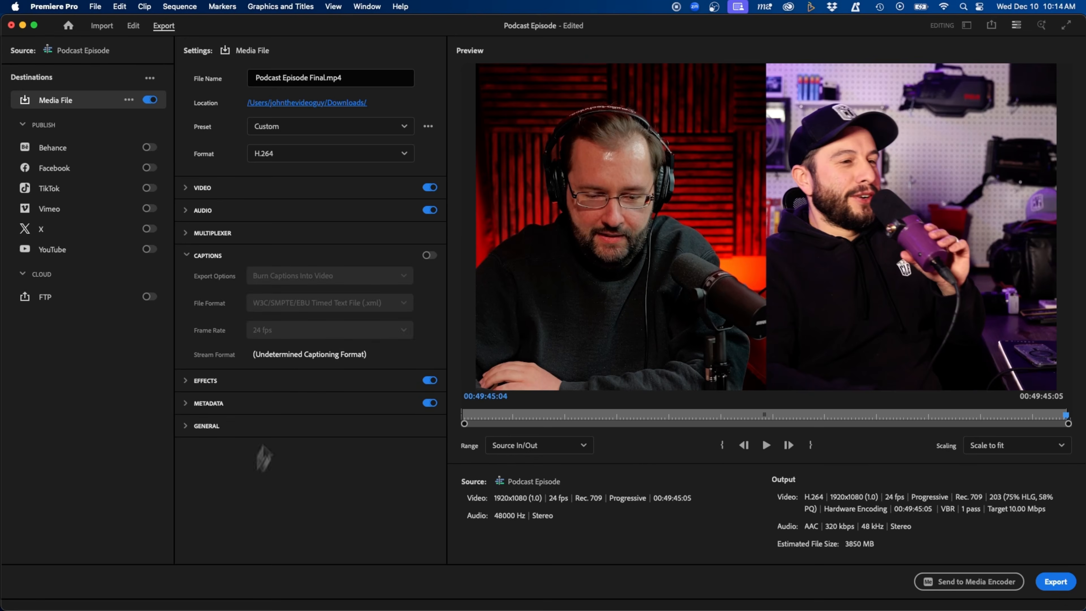
left_click(265, 384)
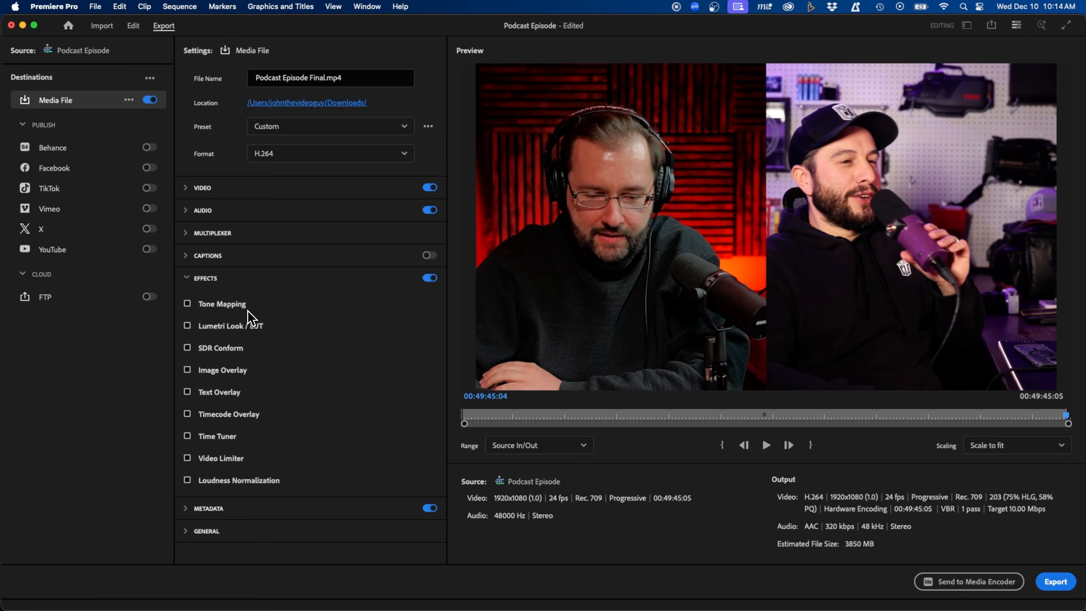
left_click(277, 510)
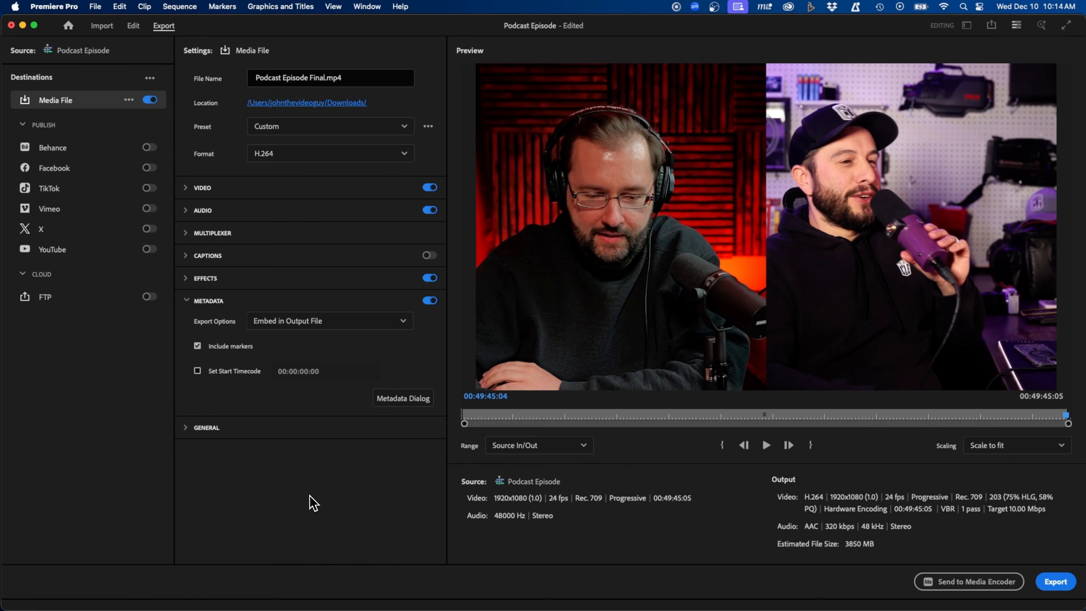
left_click(242, 429)
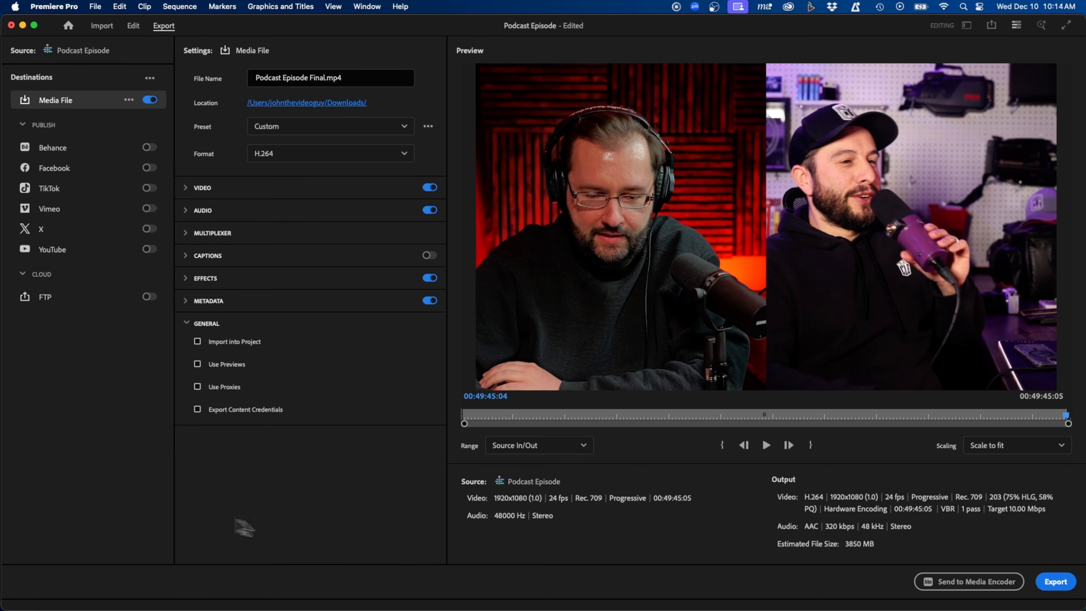
left_click(216, 325)
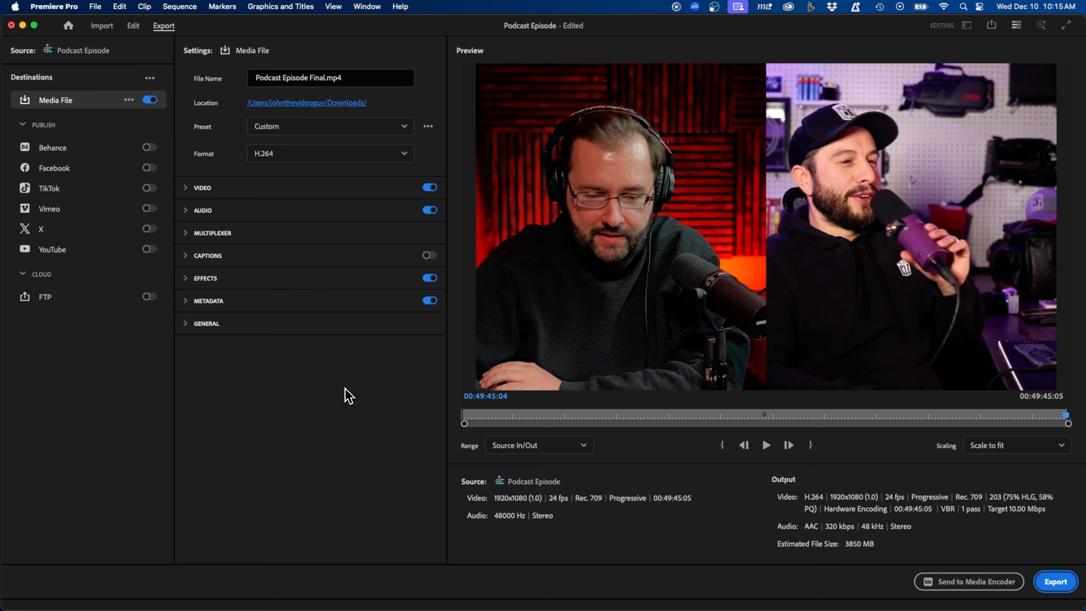
Export the podcast episode as a media file with the configured settings and move the encoding progress window slightly
left_click(1055, 582)
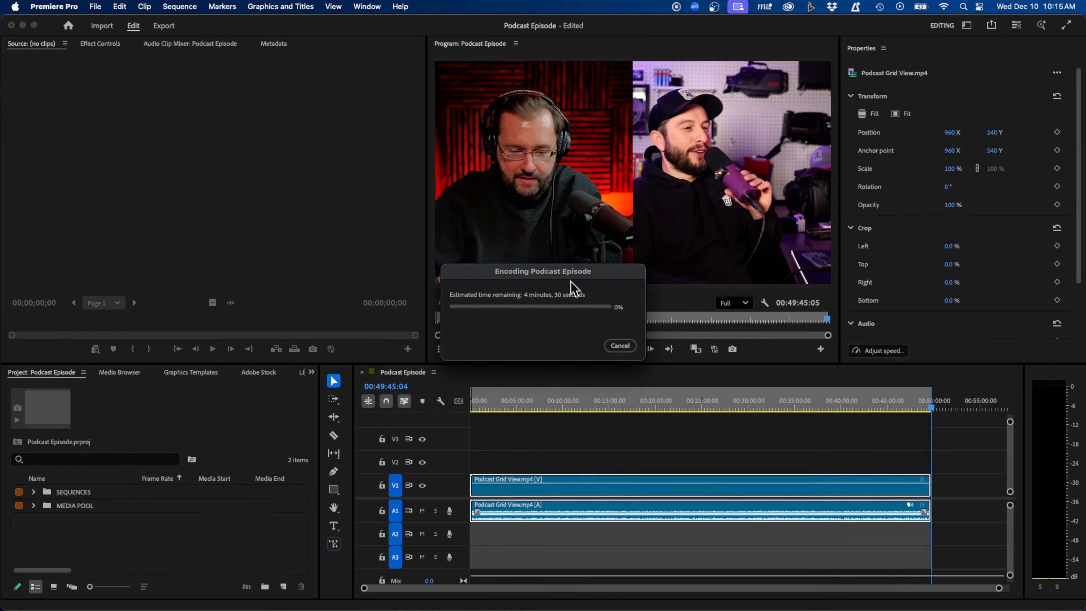
left_click_drag(571, 278, 593, 272)
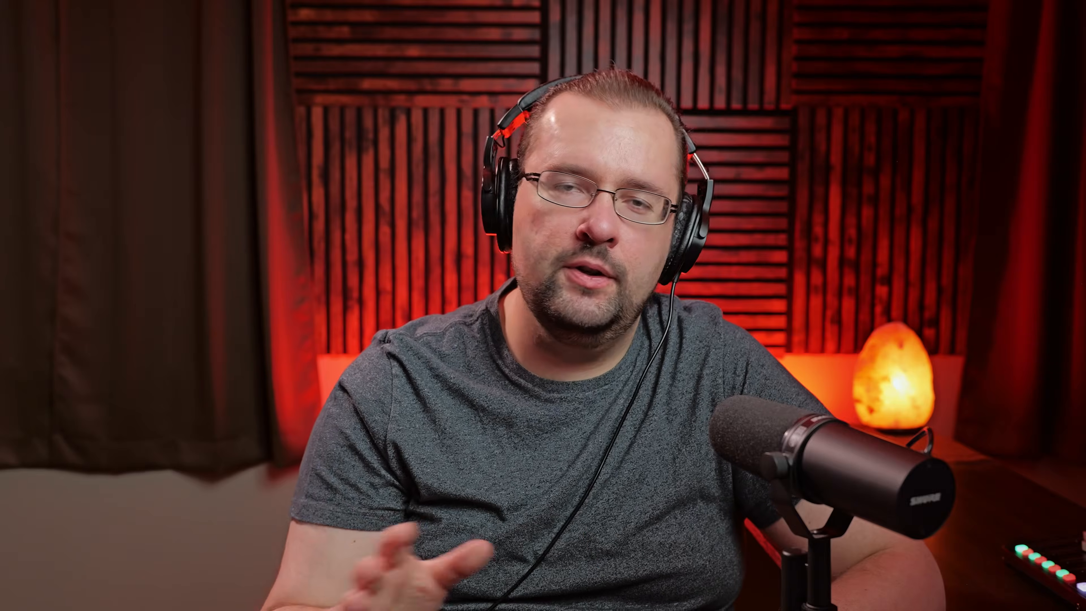